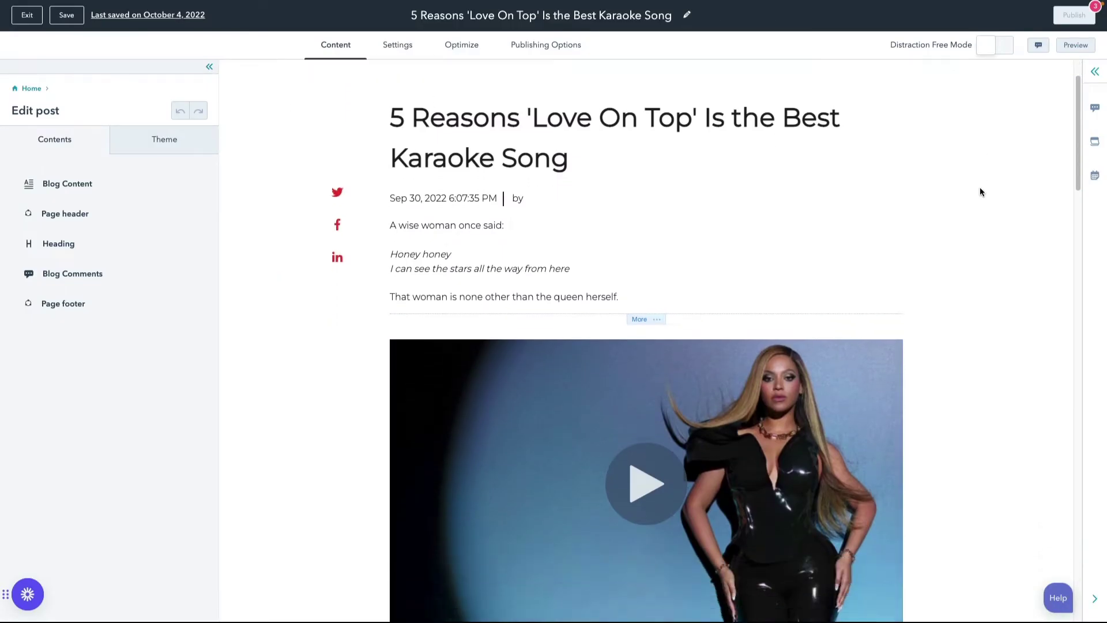
{"action": "scroll", "coordinate": [980, 188], "scroll_direction": "down", "scroll_amount": 3}
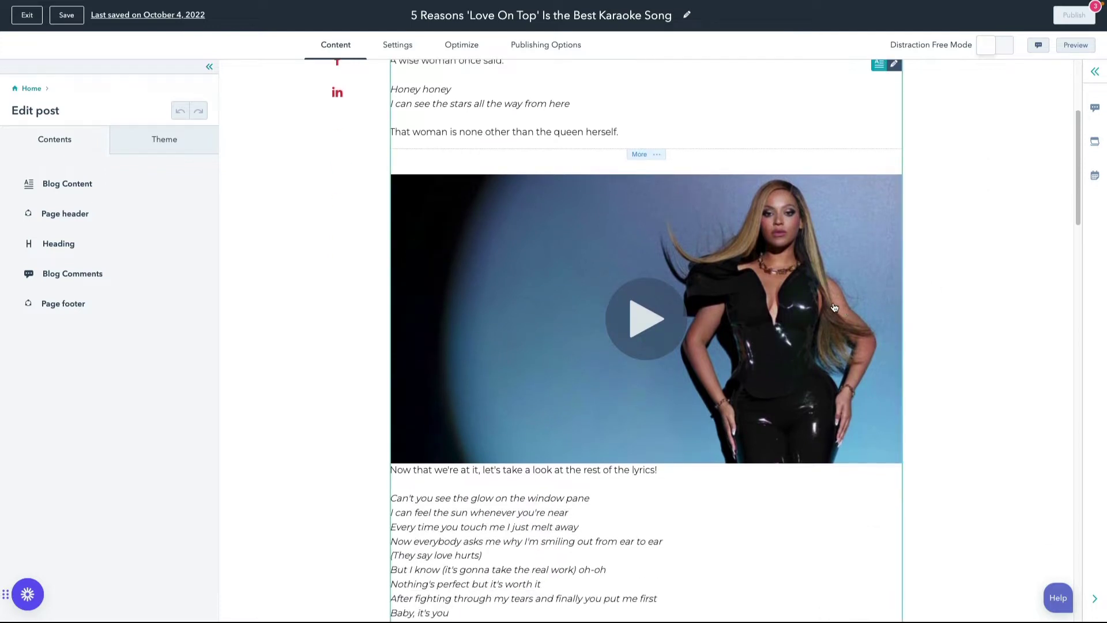
Step: Select the blog post's embedded video and open its options
{"action": "left_click", "coordinate": [834, 307]}
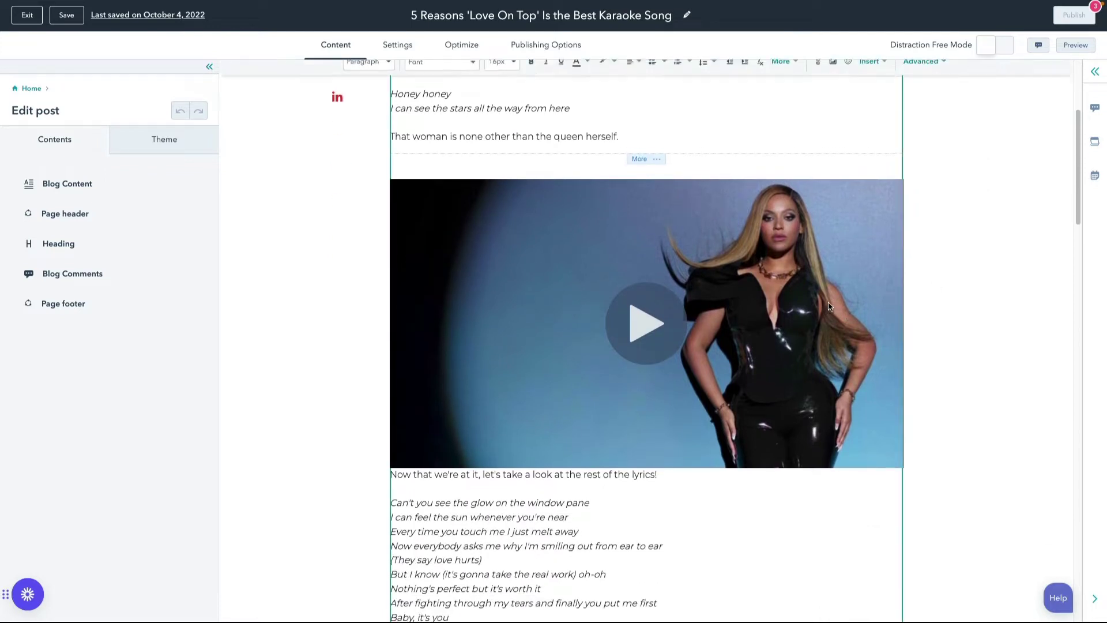
{"action": "left_click", "coordinate": [776, 298]}
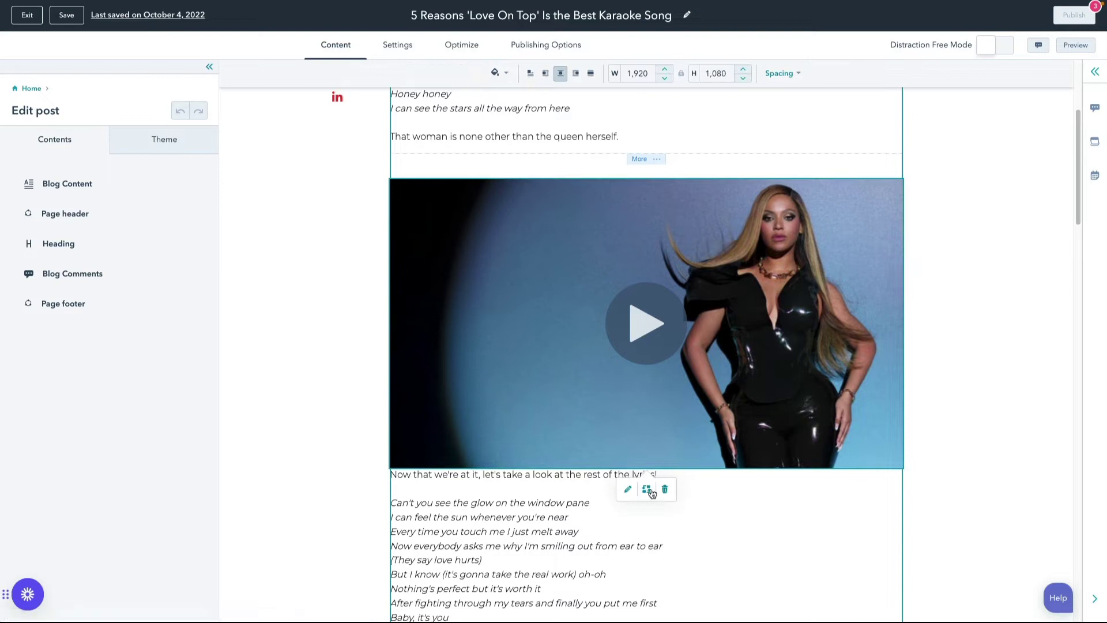
{"action": "left_click", "coordinate": [628, 490]}
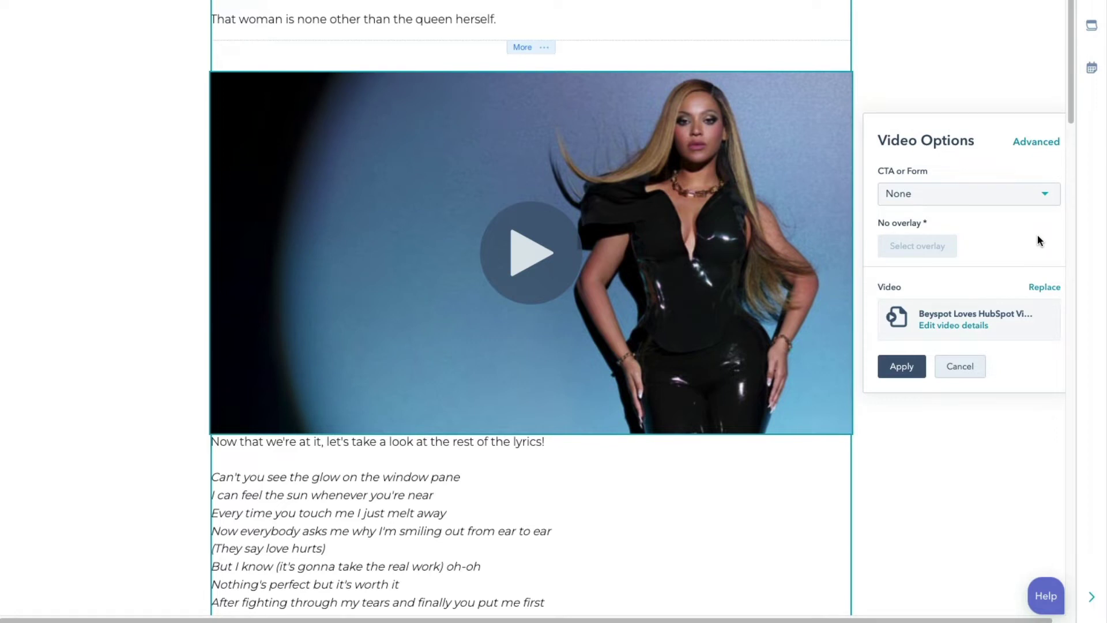
Step: Attach the Join Beyspot Today call-to-action to the post's video
{"action": "left_click", "coordinate": [1035, 202]}
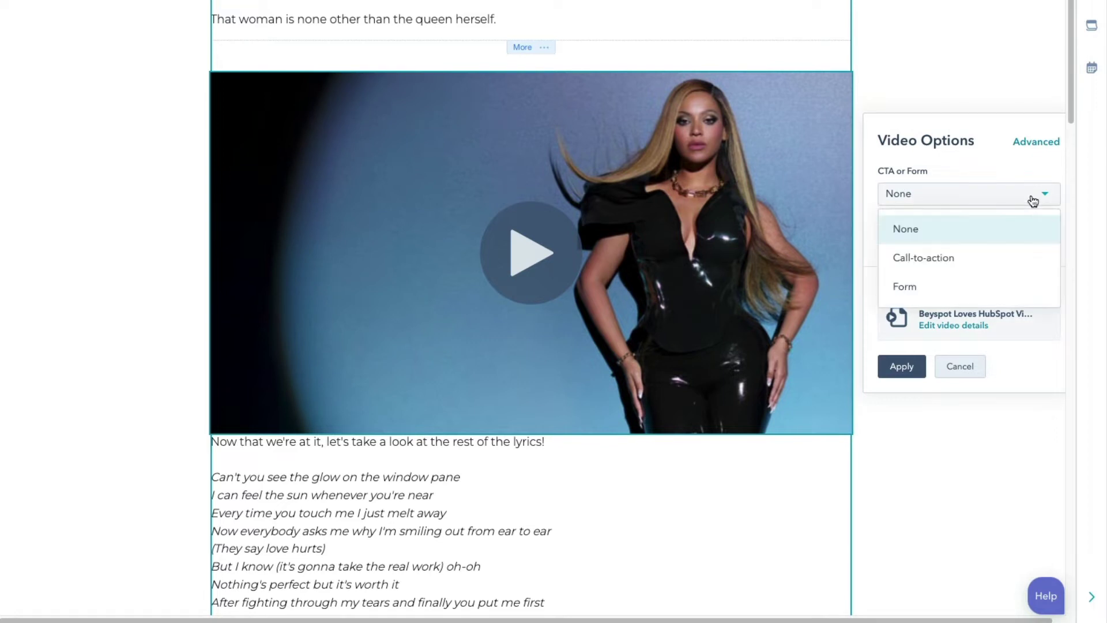
{"action": "left_click", "coordinate": [1037, 255]}
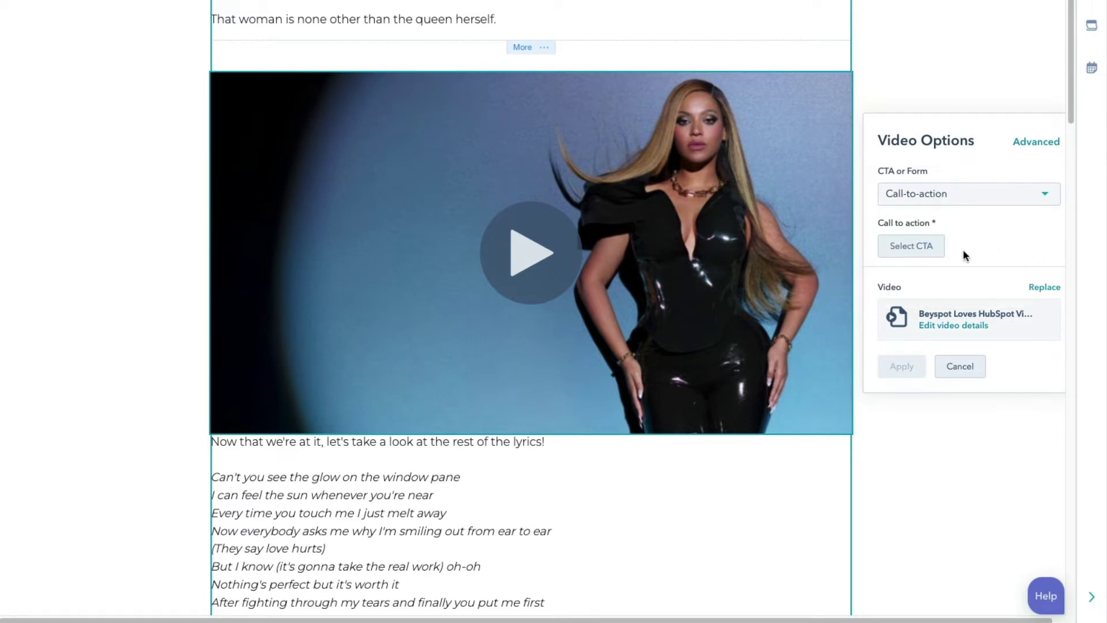
{"action": "left_click", "coordinate": [911, 245]}
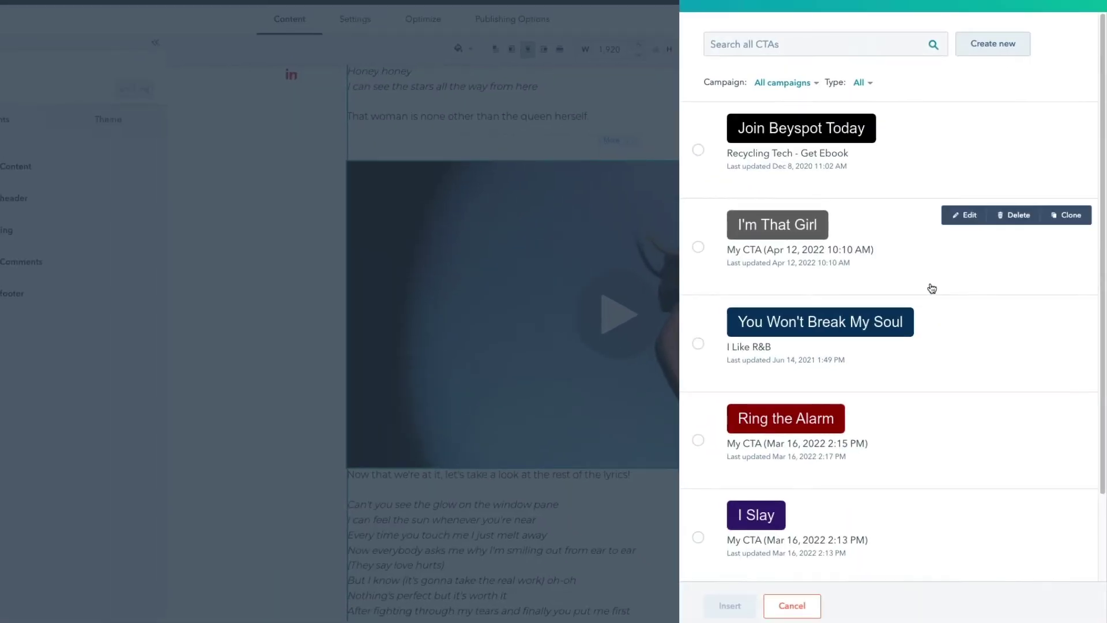
{"action": "left_click", "coordinate": [895, 156]}
{"action": "left_click", "coordinate": [735, 606]}
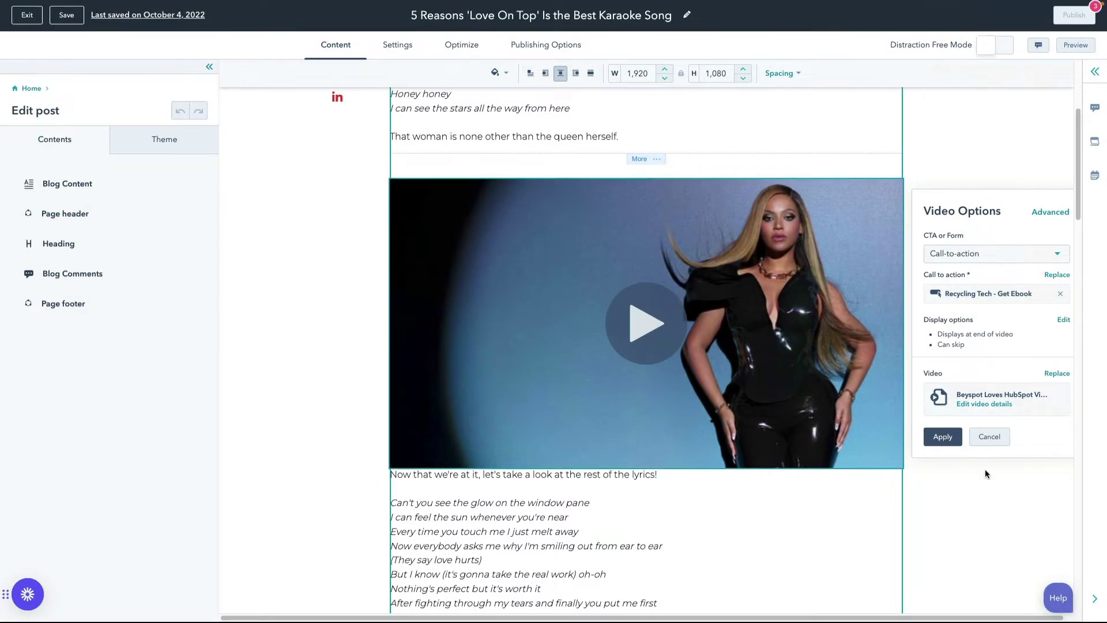
{"action": "left_click", "coordinate": [1065, 321]}
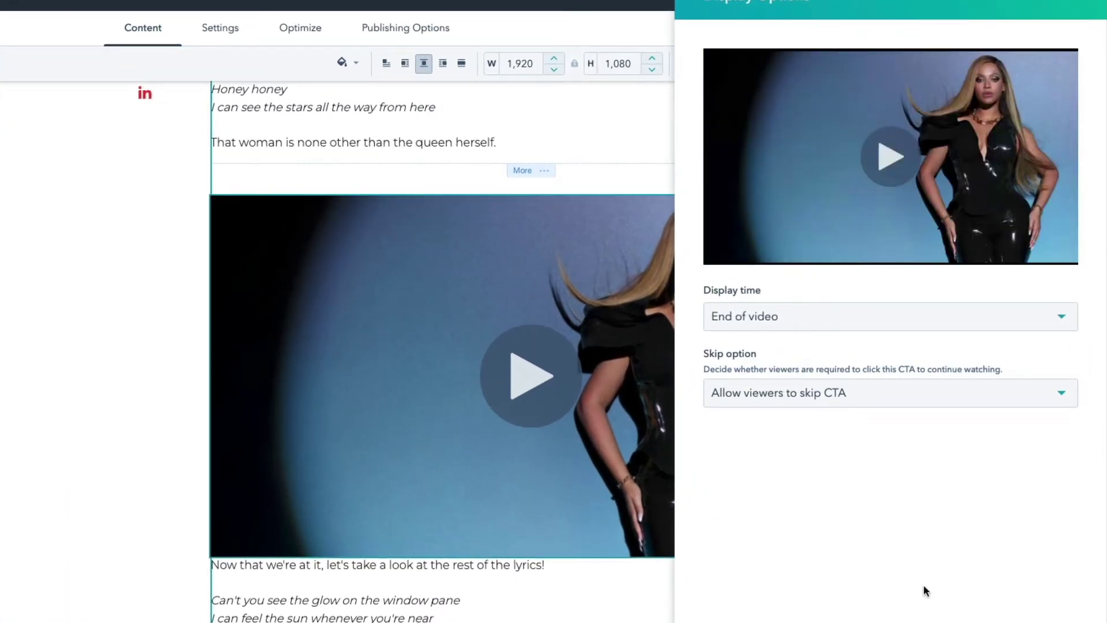
Step: Keep the CTA at End of video with viewers allowed to skip, and apply it
{"action": "left_click", "coordinate": [937, 313]}
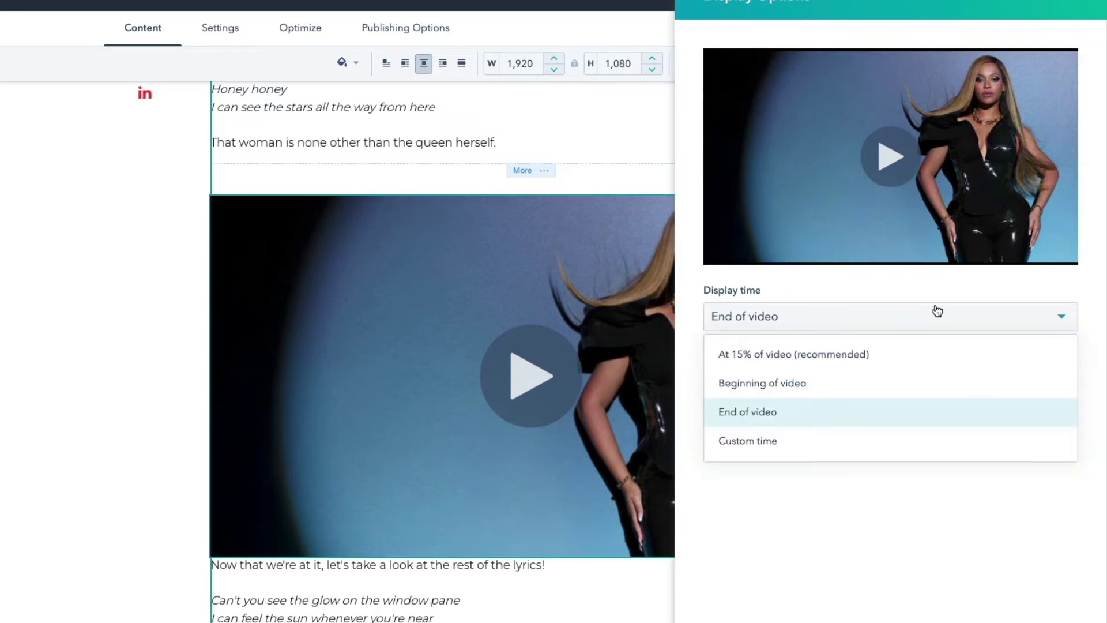
{"action": "left_click", "coordinate": [937, 310]}
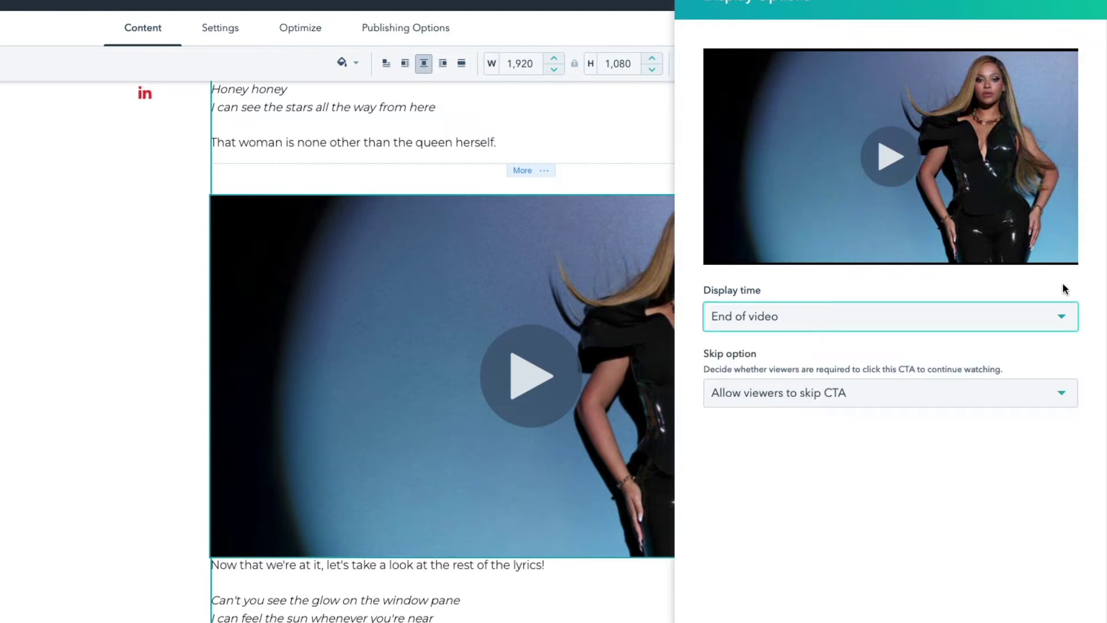
{"action": "left_click", "coordinate": [1060, 317]}
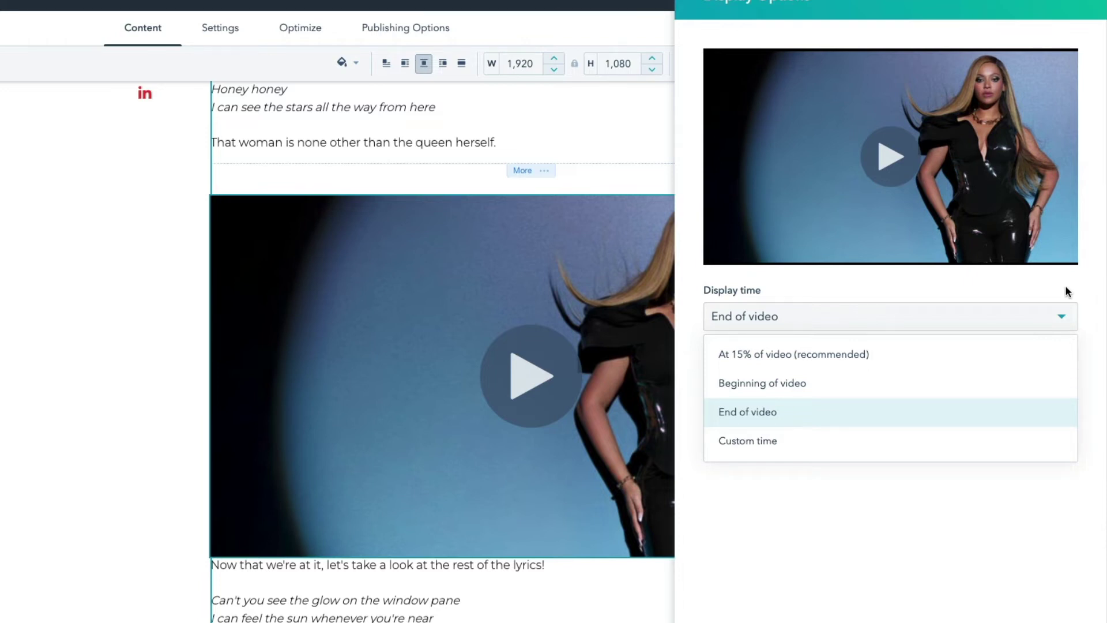
{"action": "left_click", "coordinate": [1008, 411]}
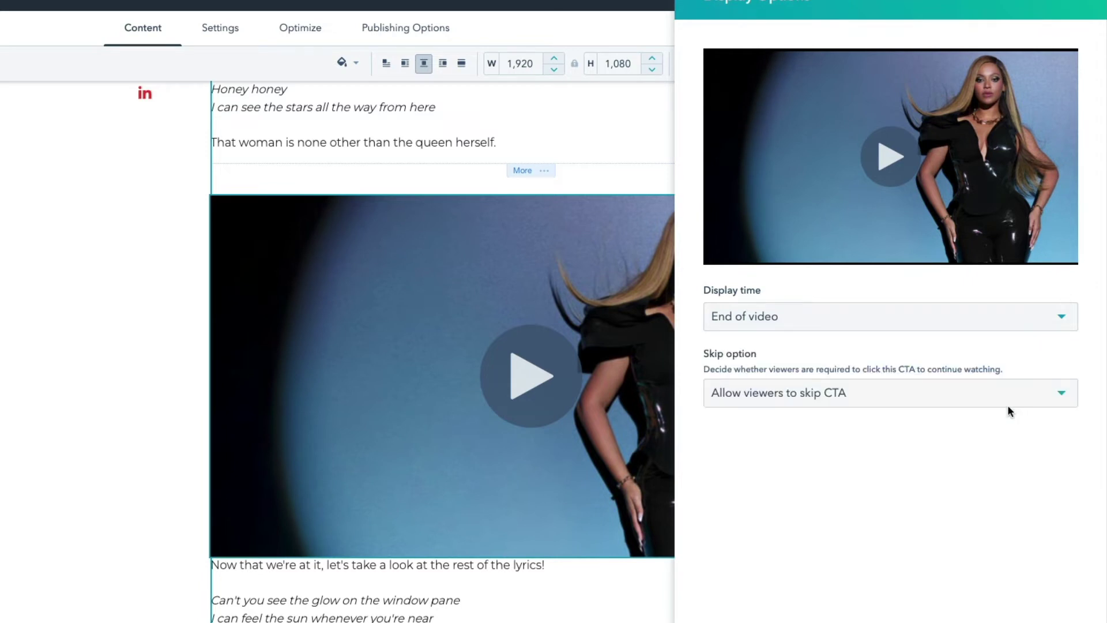
{"action": "left_click", "coordinate": [1049, 390]}
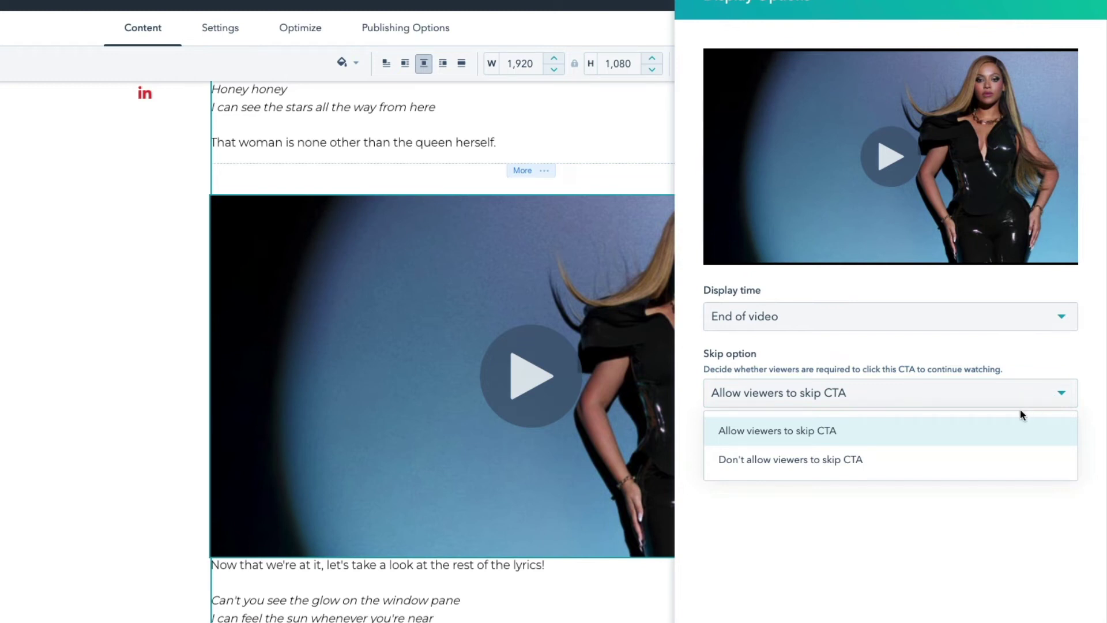
{"action": "left_click", "coordinate": [993, 430]}
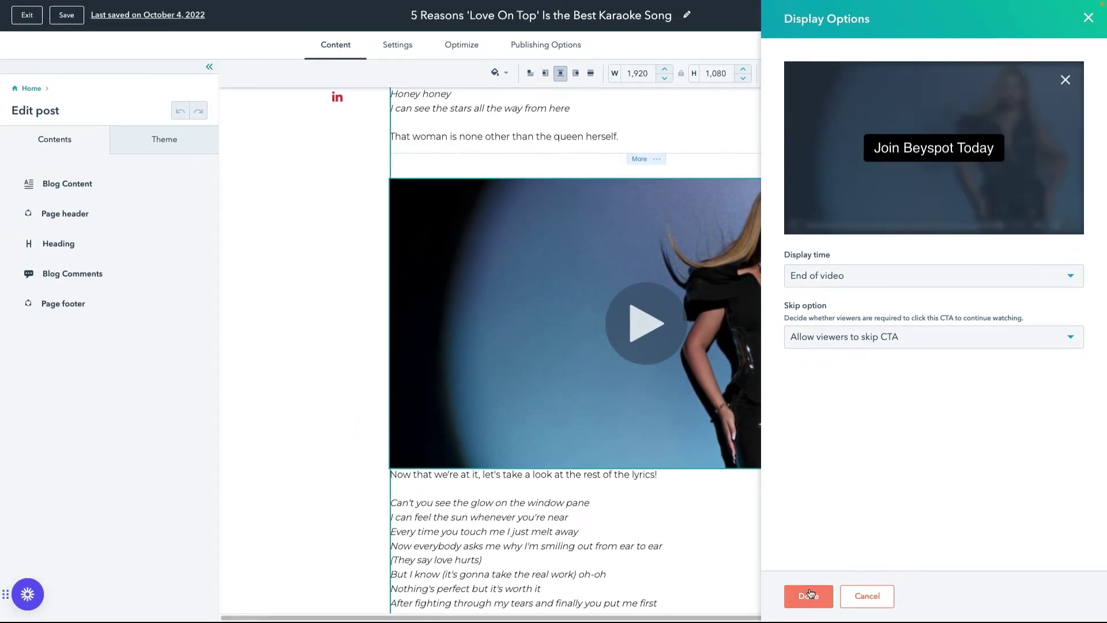
{"action": "left_click", "coordinate": [808, 595]}
{"action": "left_click", "coordinate": [940, 435]}
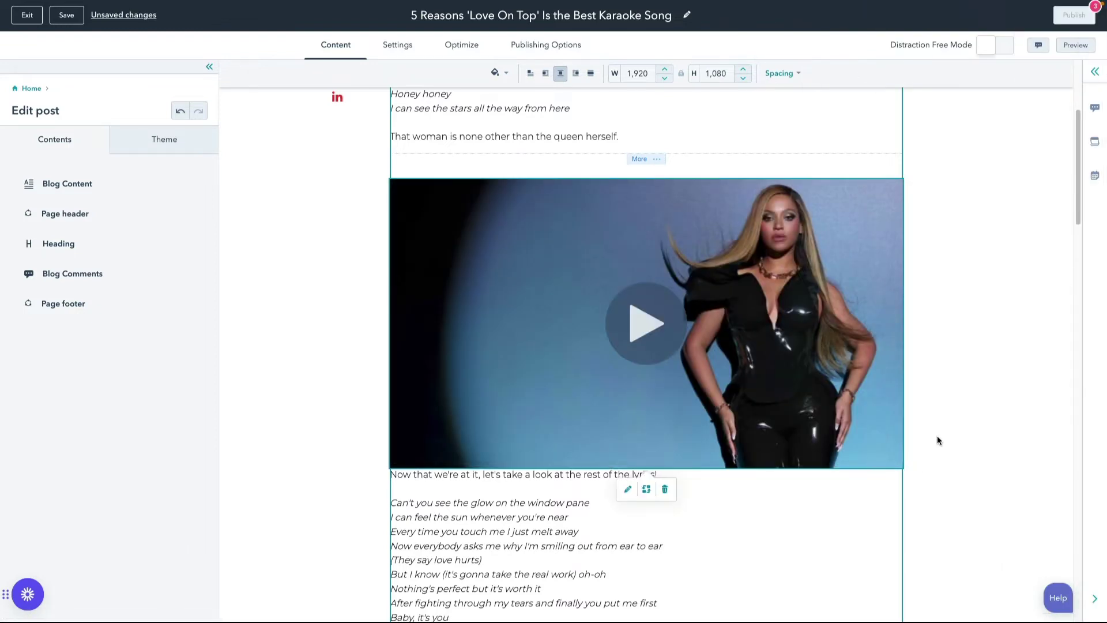
Step: Switch the post video's overlay to the Subscribe to Beyspot Newsletter form
{"action": "left_click", "coordinate": [628, 493]}
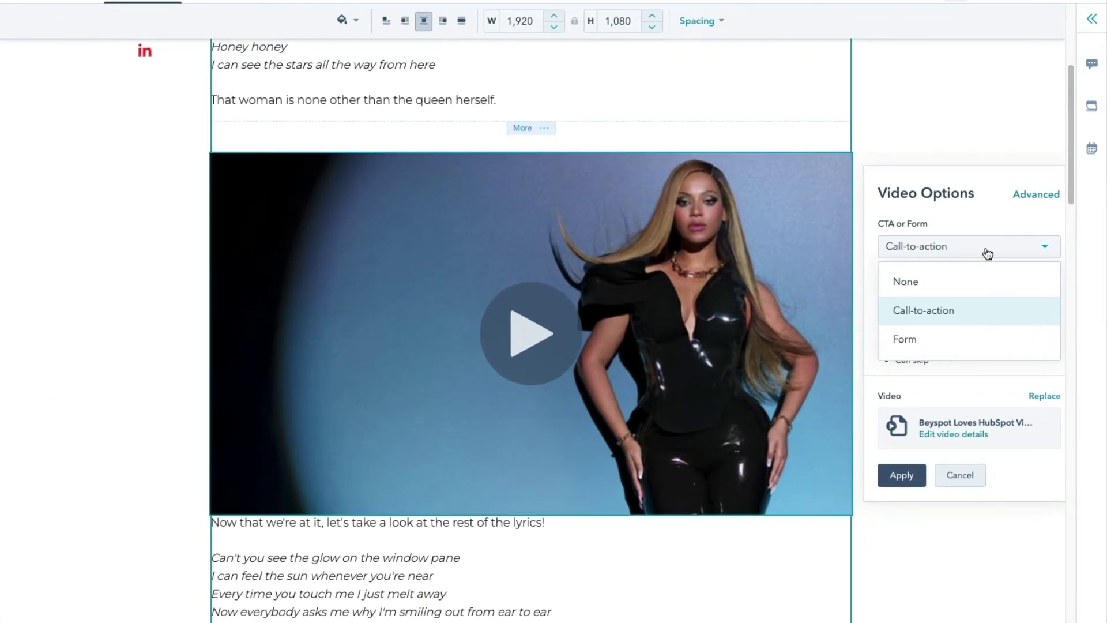
{"action": "left_click", "coordinate": [984, 338]}
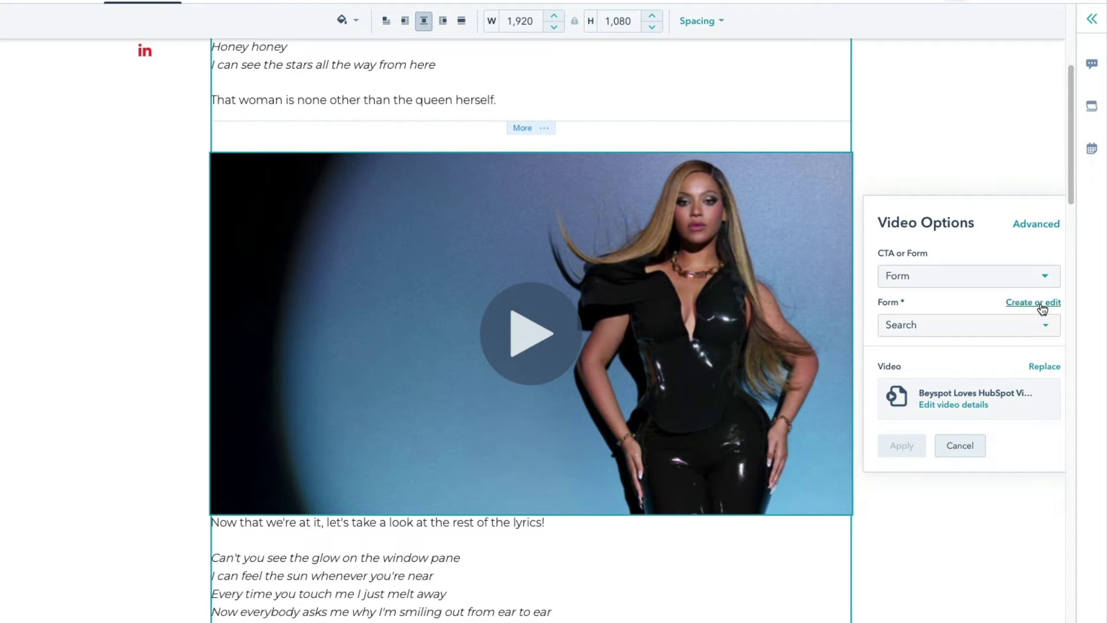
{"action": "left_click", "coordinate": [1046, 325]}
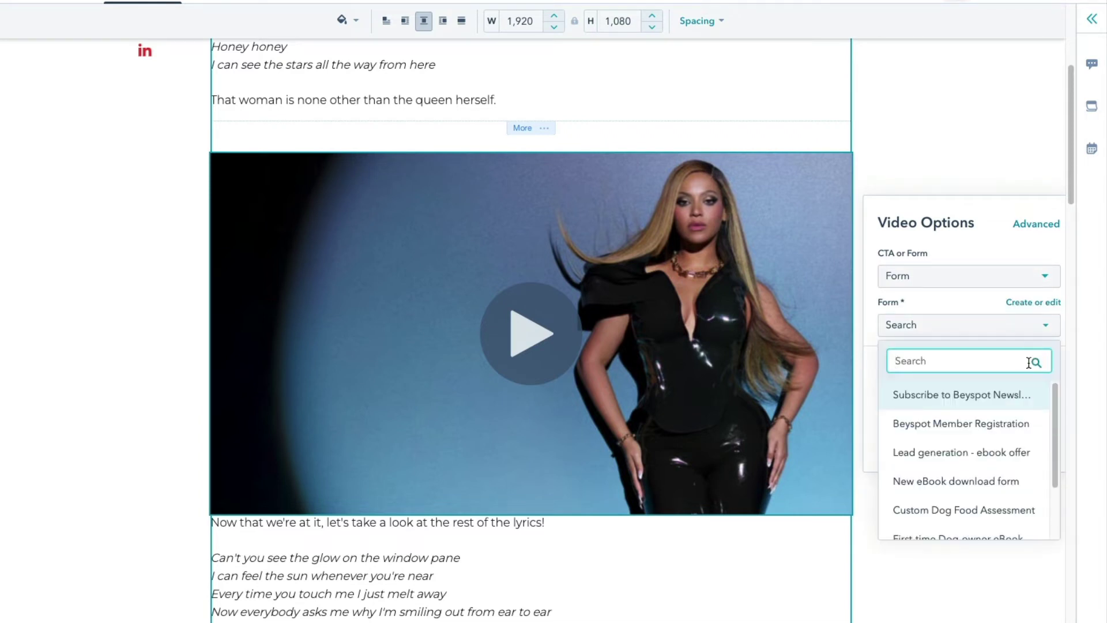
{"action": "left_click", "coordinate": [1021, 396]}
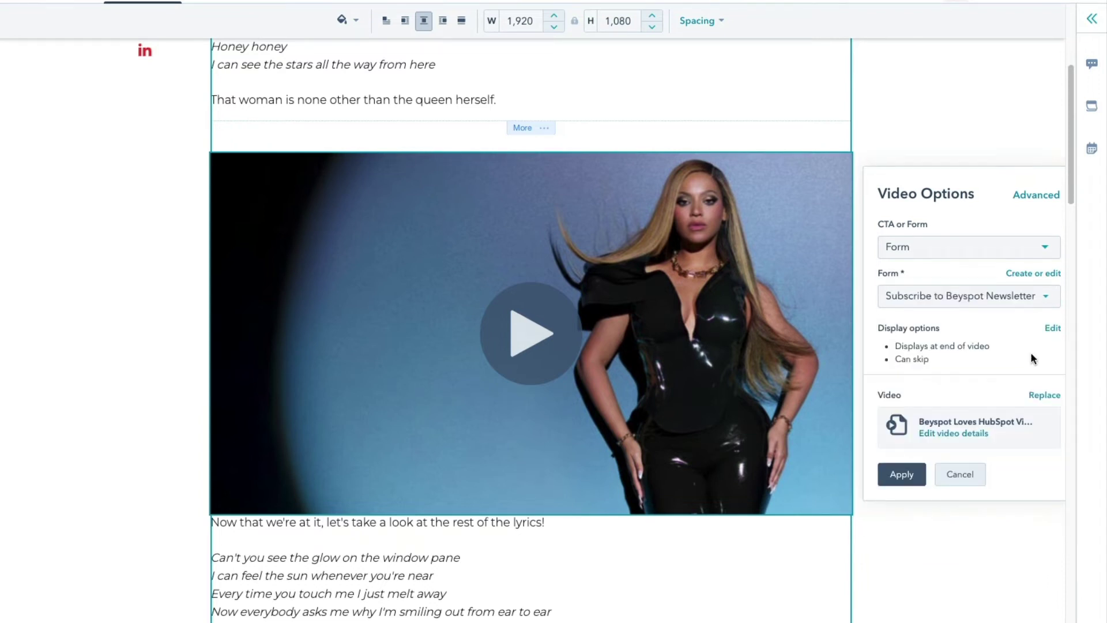
Step: Show the form at End of video, let viewers skip it, and confirm
{"action": "left_click", "coordinate": [1052, 328]}
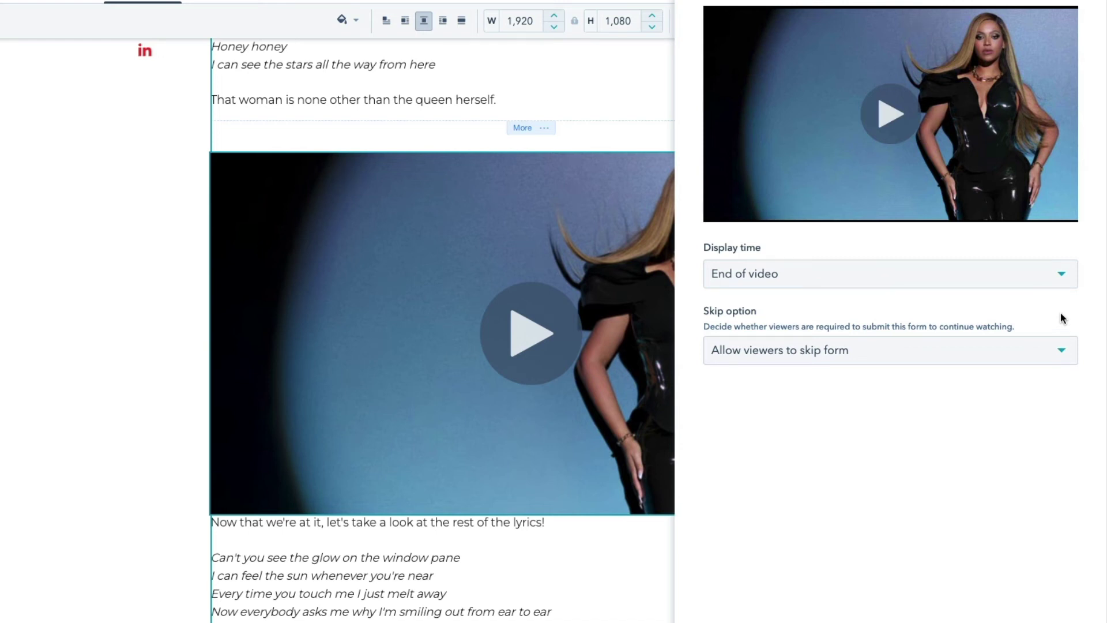
{"action": "left_click", "coordinate": [1063, 275]}
{"action": "left_click", "coordinate": [1076, 451]}
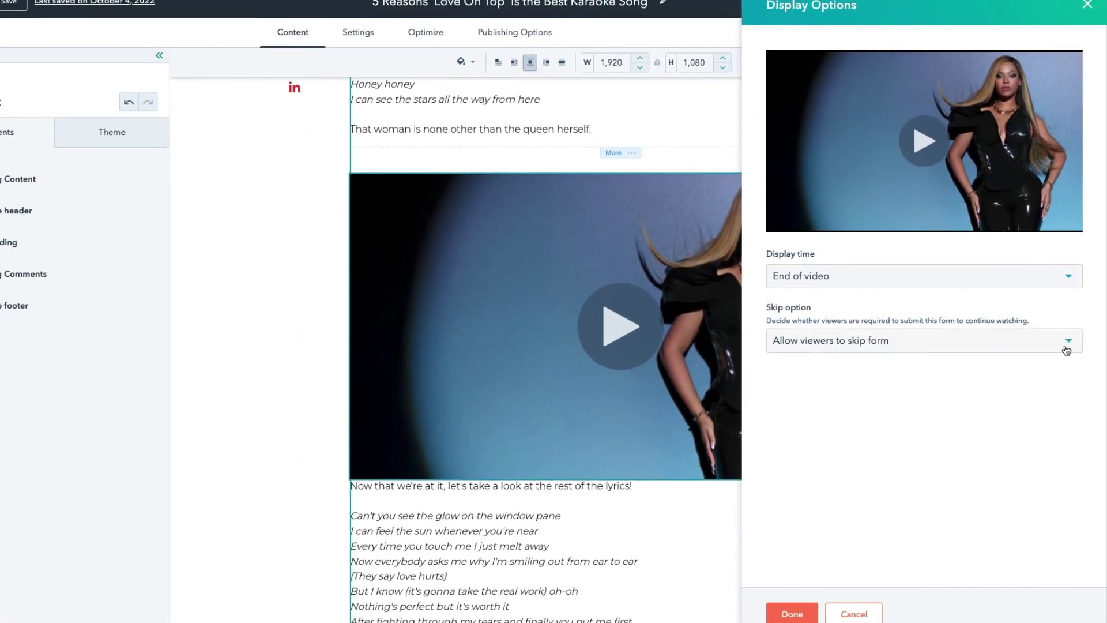
{"action": "left_click", "coordinate": [1070, 337]}
{"action": "left_click", "coordinate": [1030, 507]}
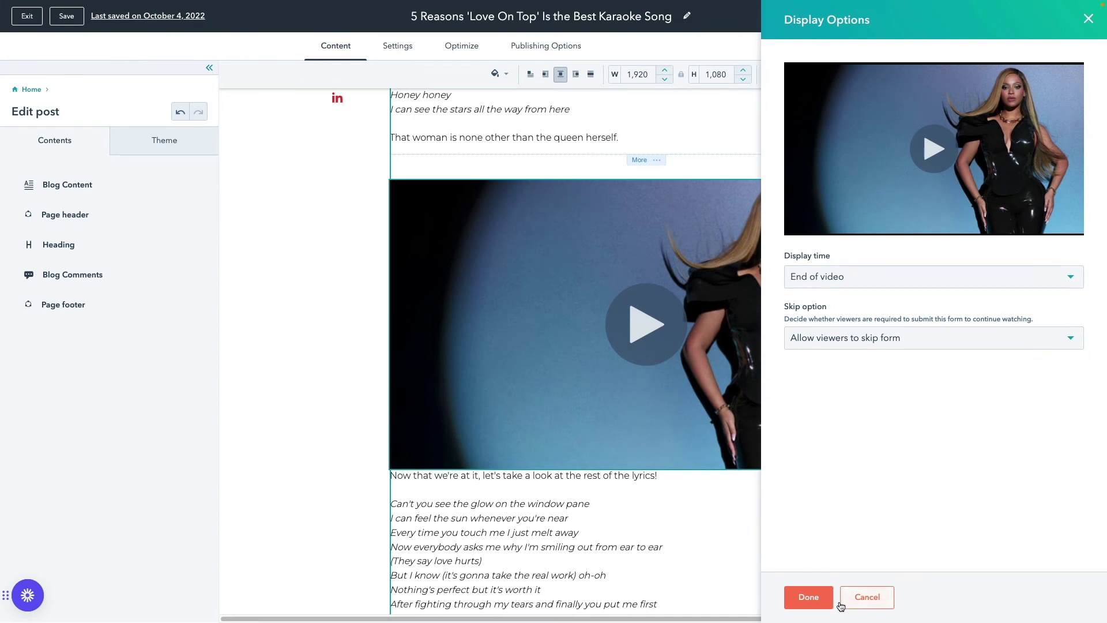
{"action": "left_click", "coordinate": [807, 597]}
{"action": "left_click", "coordinate": [934, 435]}
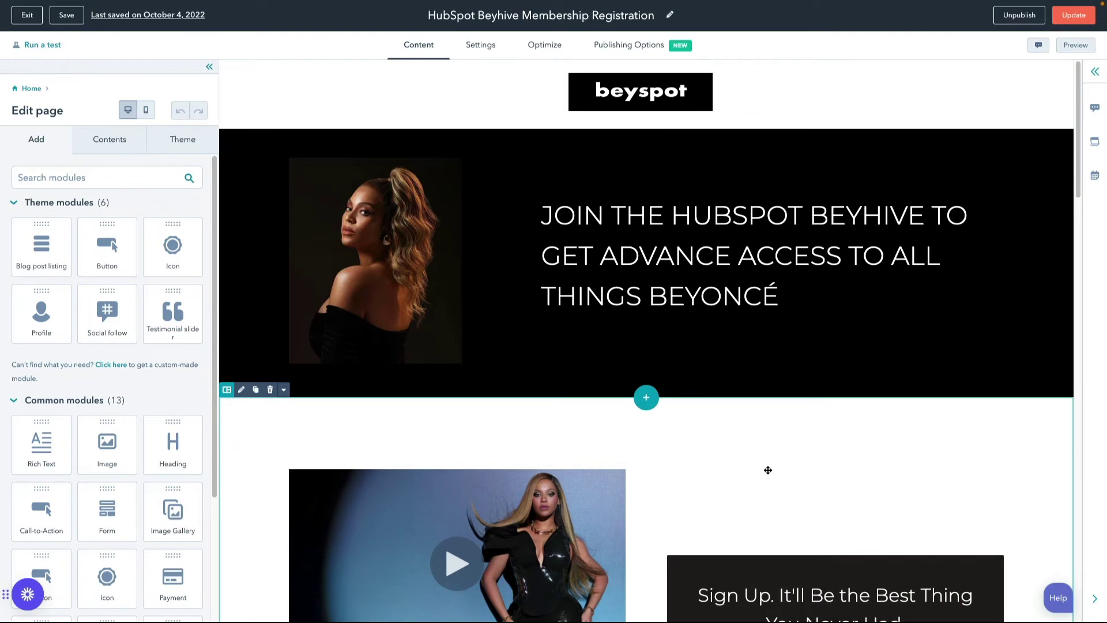
{"action": "scroll", "coordinate": [761, 468], "scroll_direction": "down", "scroll_amount": 2}
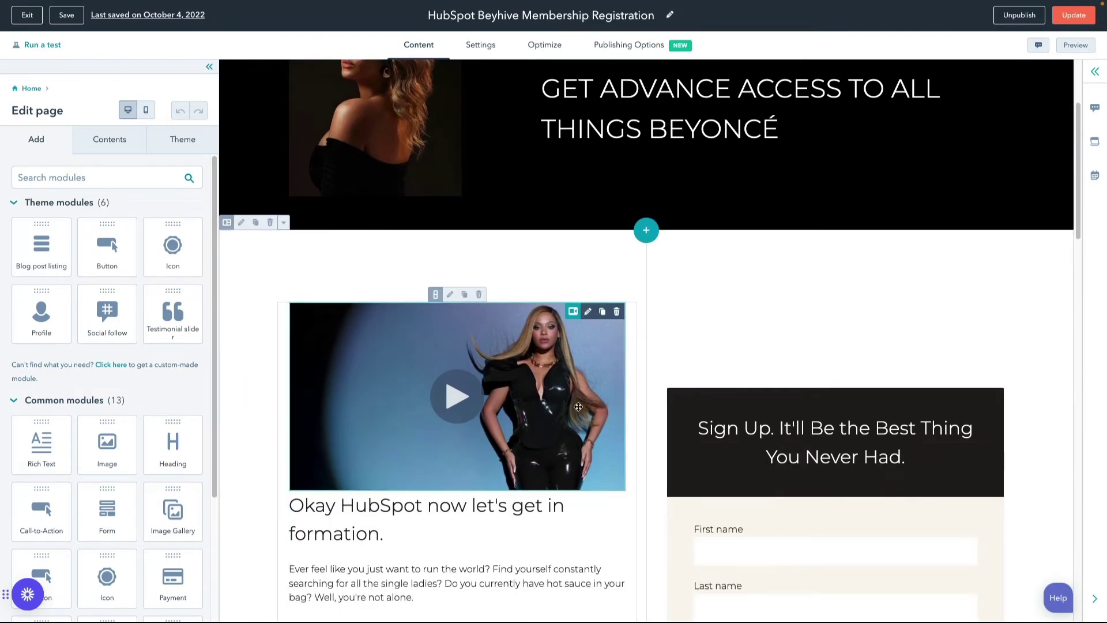
Step: Select the landing page's video module to show its HubSpot video settings
{"action": "left_click", "coordinate": [578, 408]}
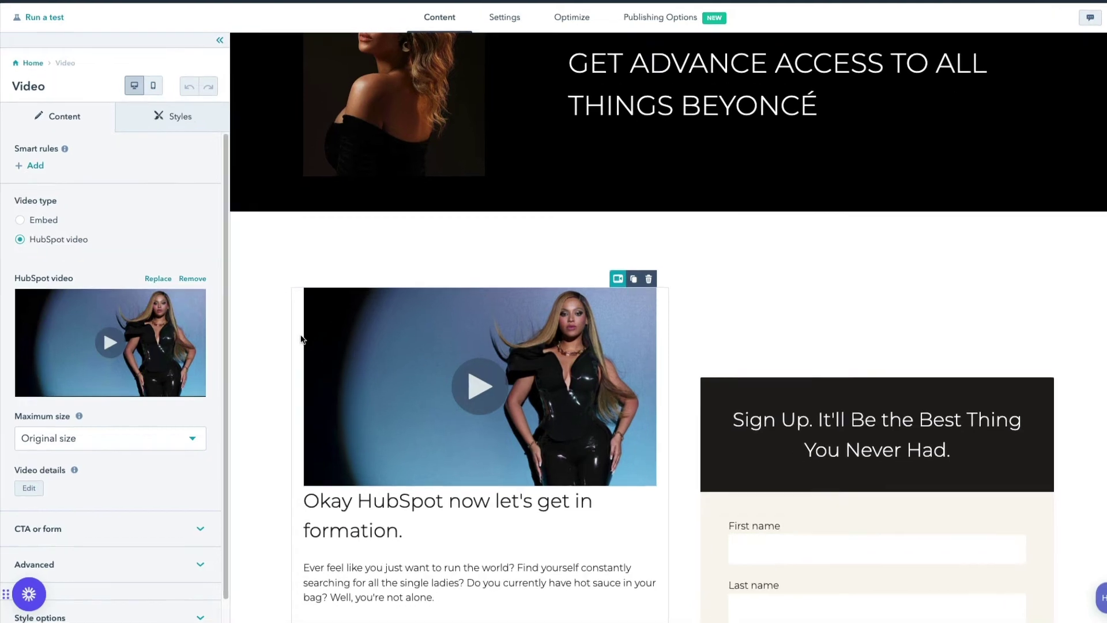
{"action": "scroll", "coordinate": [271, 282], "scroll_direction": "down", "scroll_amount": 1}
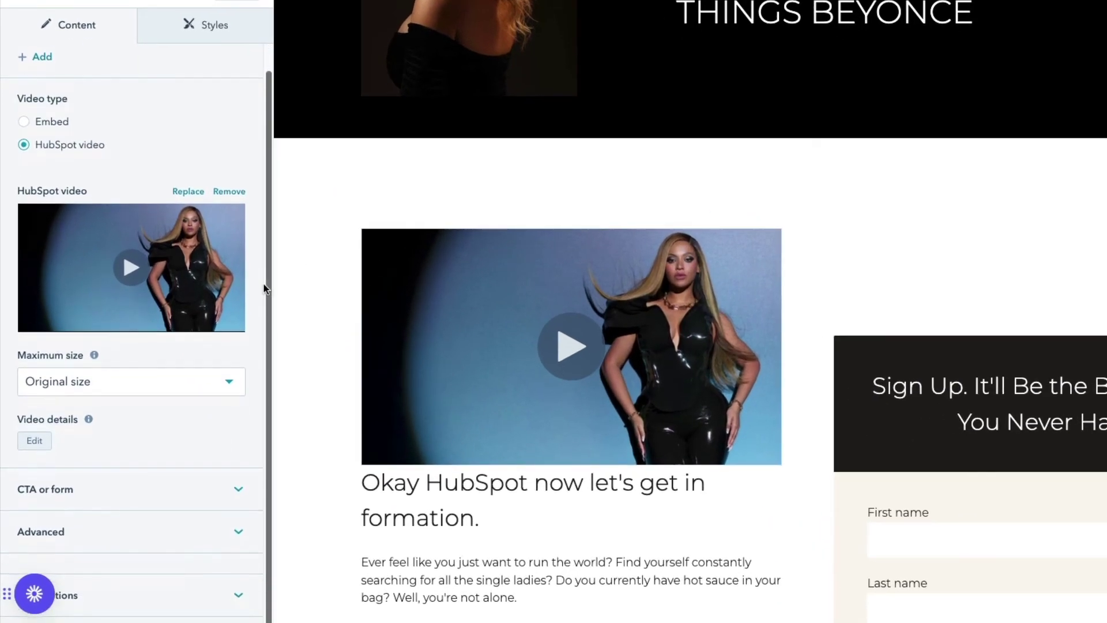
Step: Attach the Join Beyspot Today call-to-action to the landing page video
{"action": "left_click", "coordinate": [216, 488]}
{"action": "scroll", "coordinate": [216, 479], "scroll_direction": "down", "scroll_amount": 2}
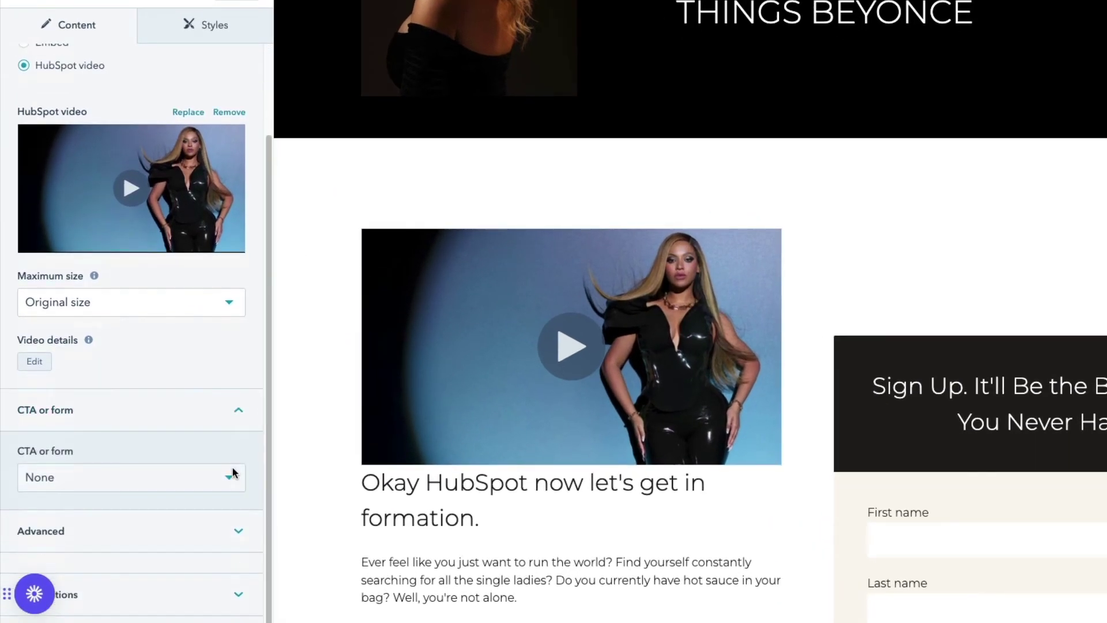
{"action": "left_click", "coordinate": [223, 481]}
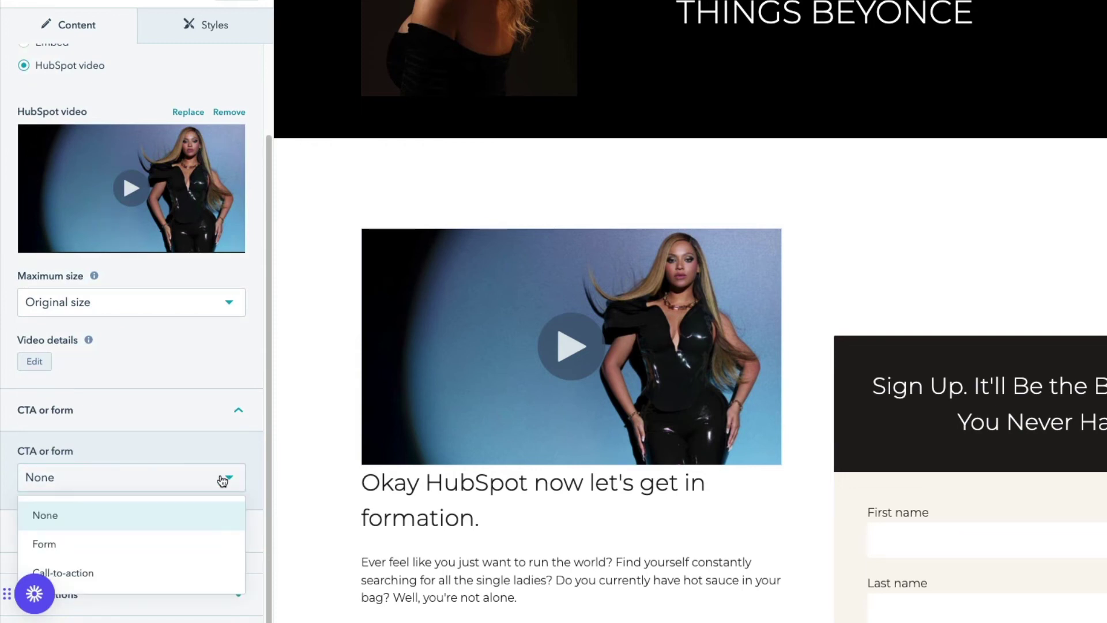
{"action": "left_click", "coordinate": [201, 573]}
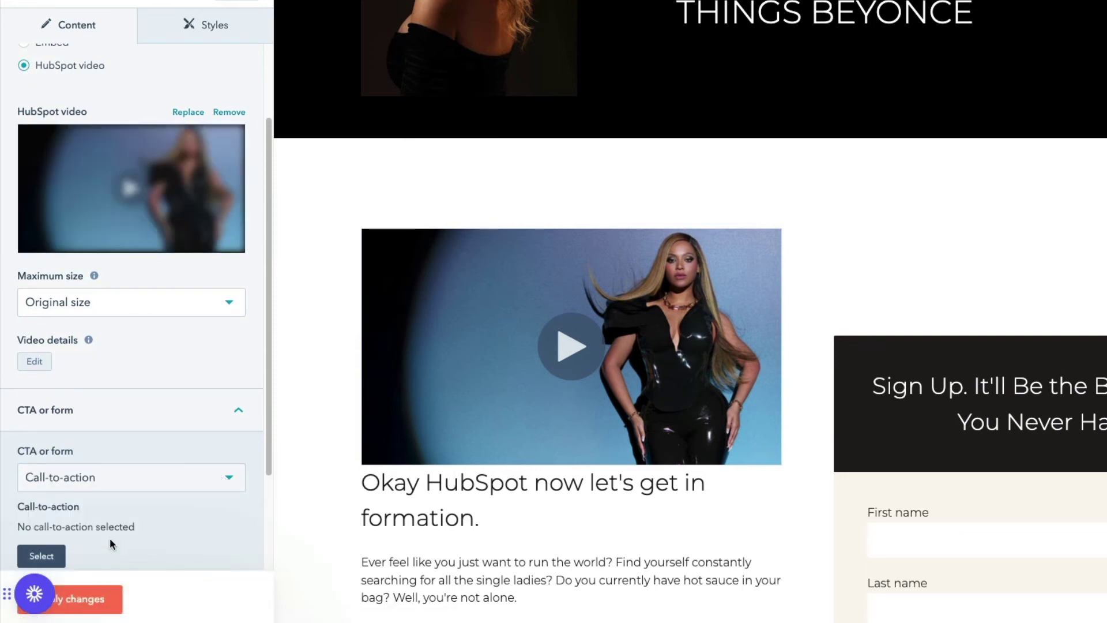
{"action": "left_click", "coordinate": [40, 555]}
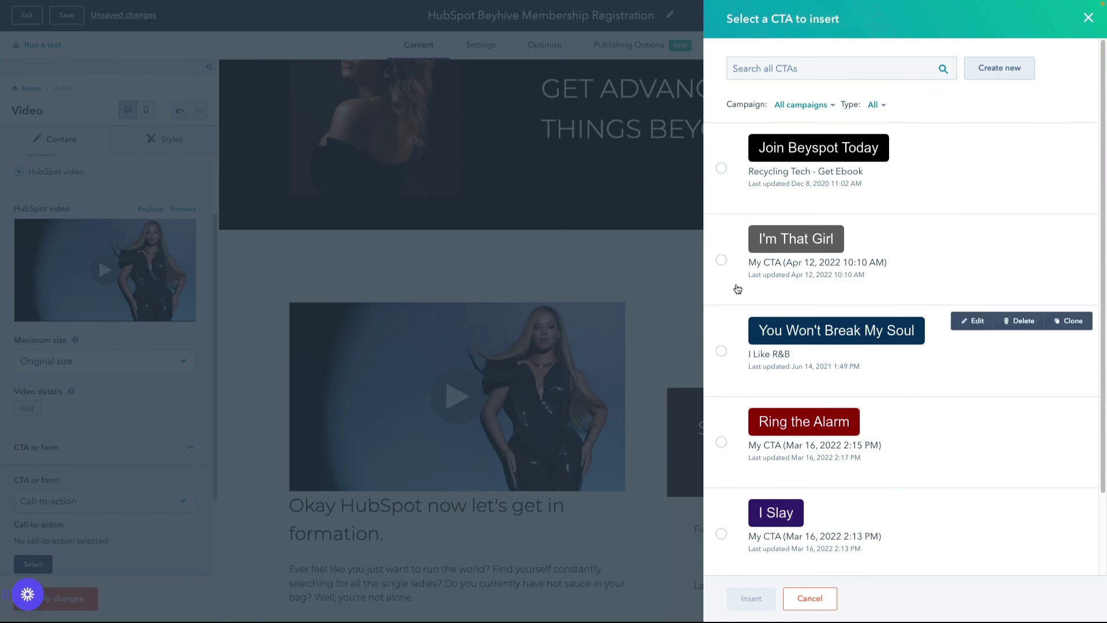
{"action": "left_click", "coordinate": [721, 169]}
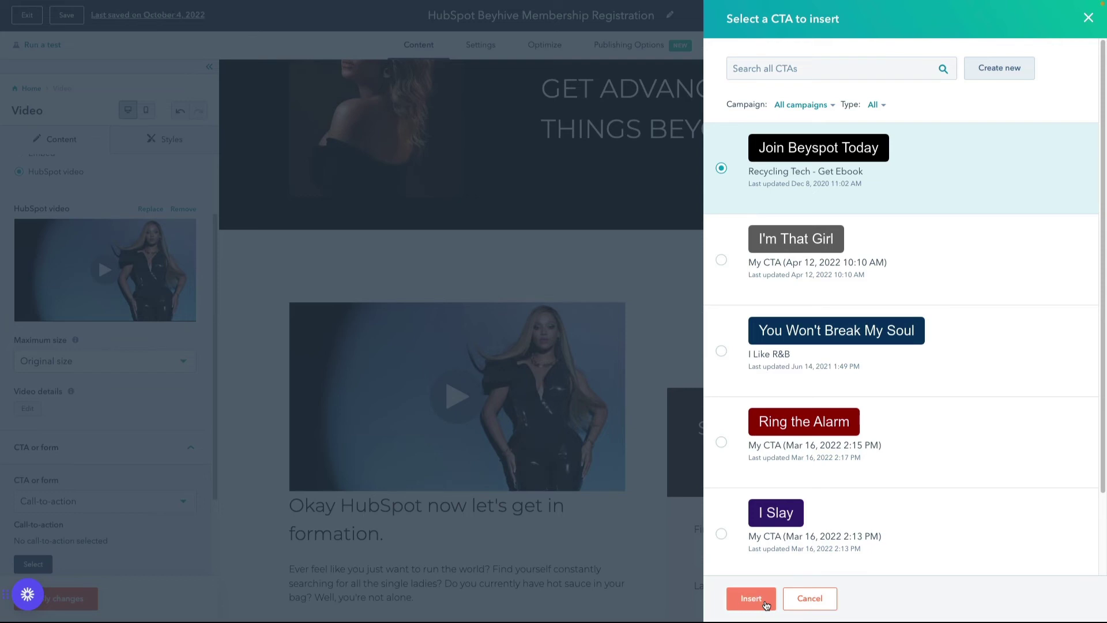
{"action": "left_click", "coordinate": [752, 599]}
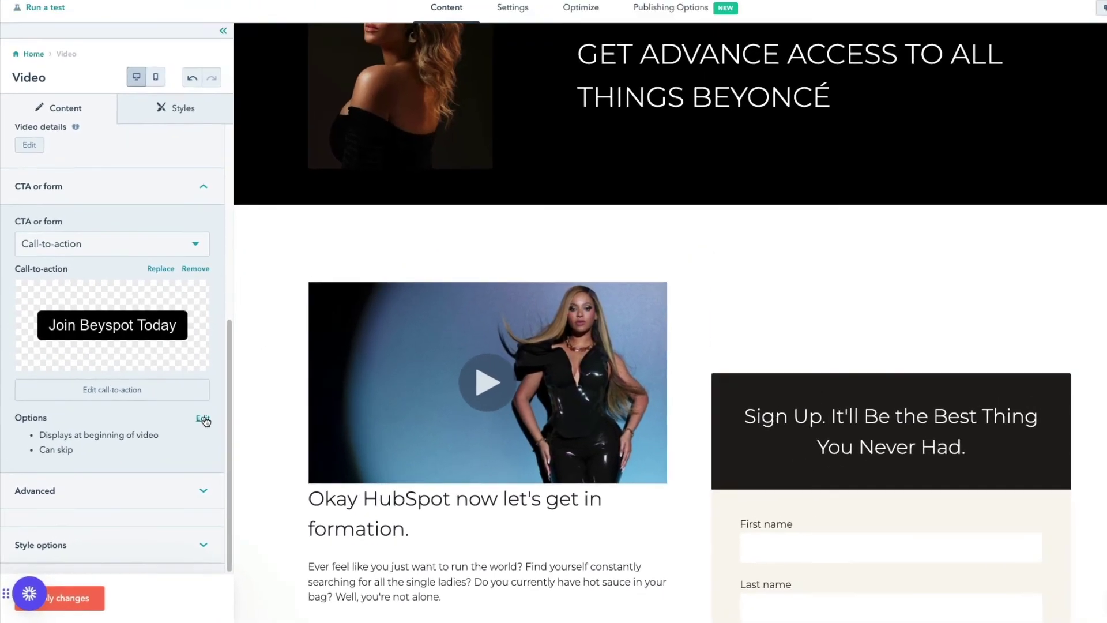
{"action": "left_click", "coordinate": [191, 429]}
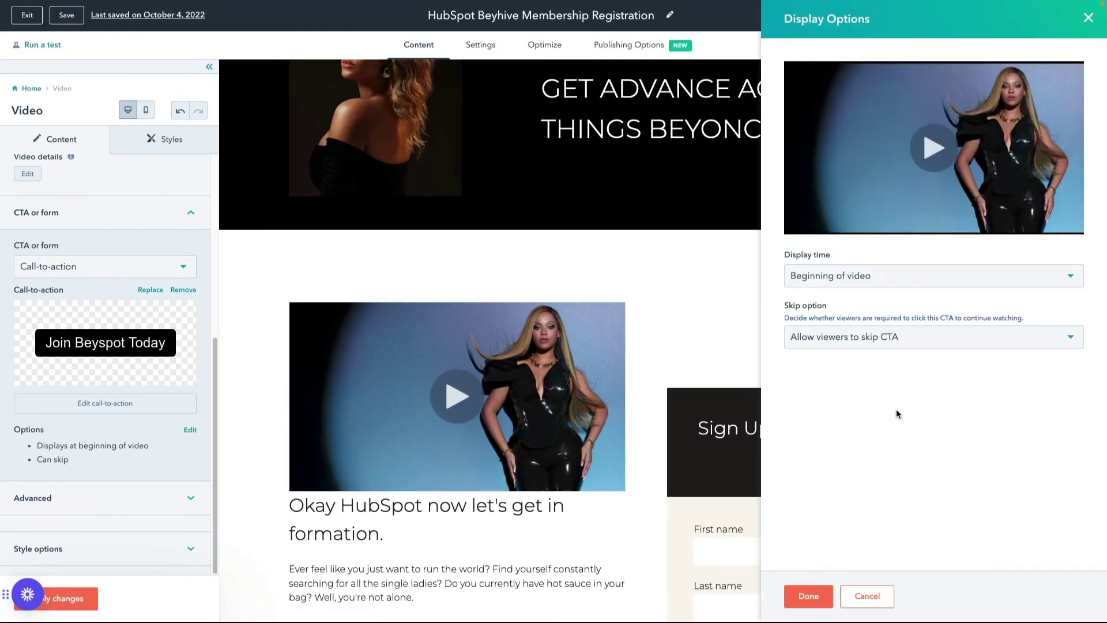
Step: Replace the landing page video's CTA with the Subscribe to Beyspot Newsletter form, keeping default display options
{"action": "left_click", "coordinate": [866, 595]}
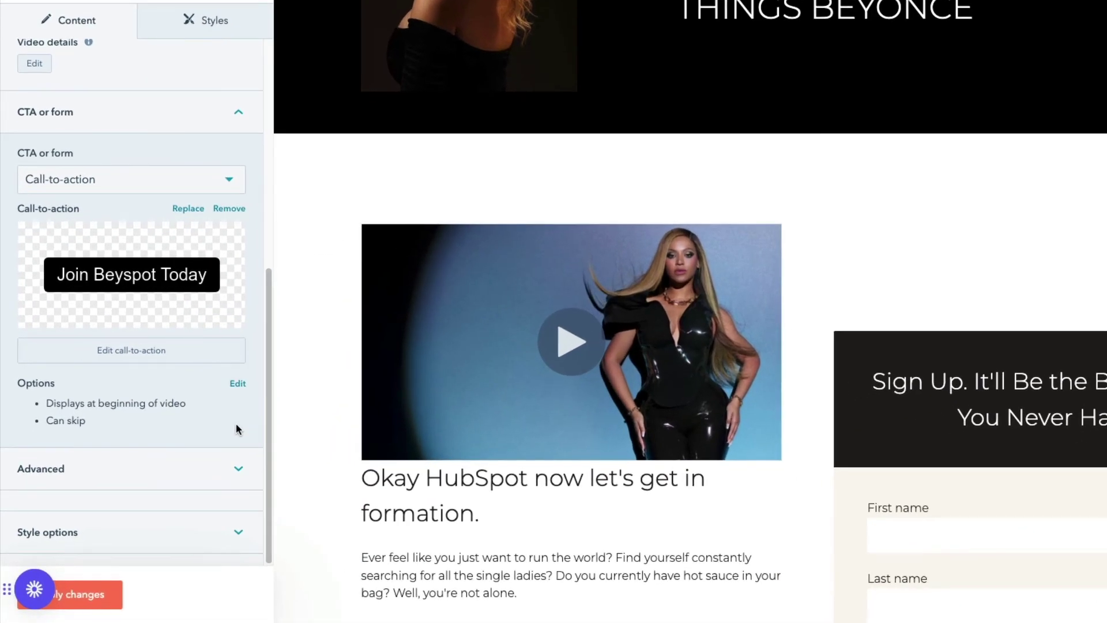
{"action": "left_click", "coordinate": [201, 180]}
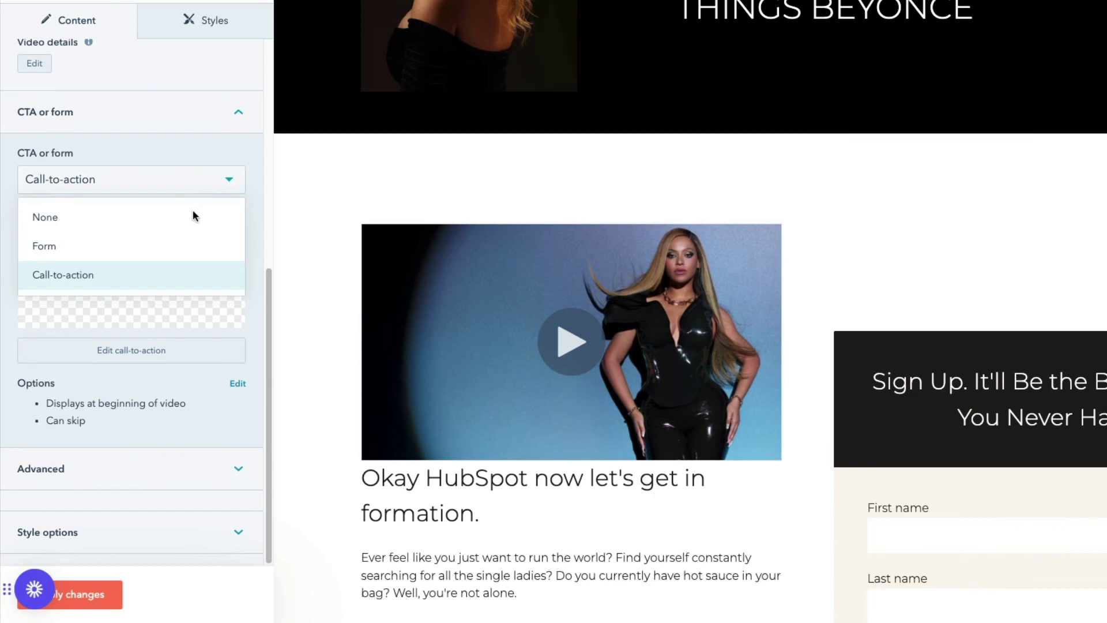
{"action": "left_click", "coordinate": [189, 251]}
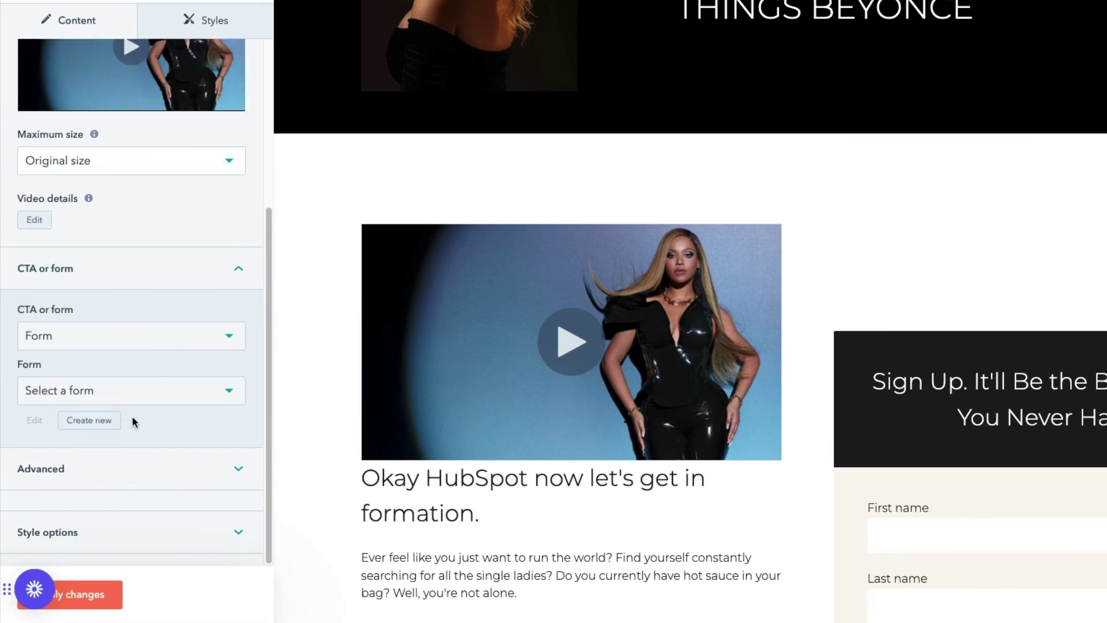
{"action": "left_click", "coordinate": [181, 390]}
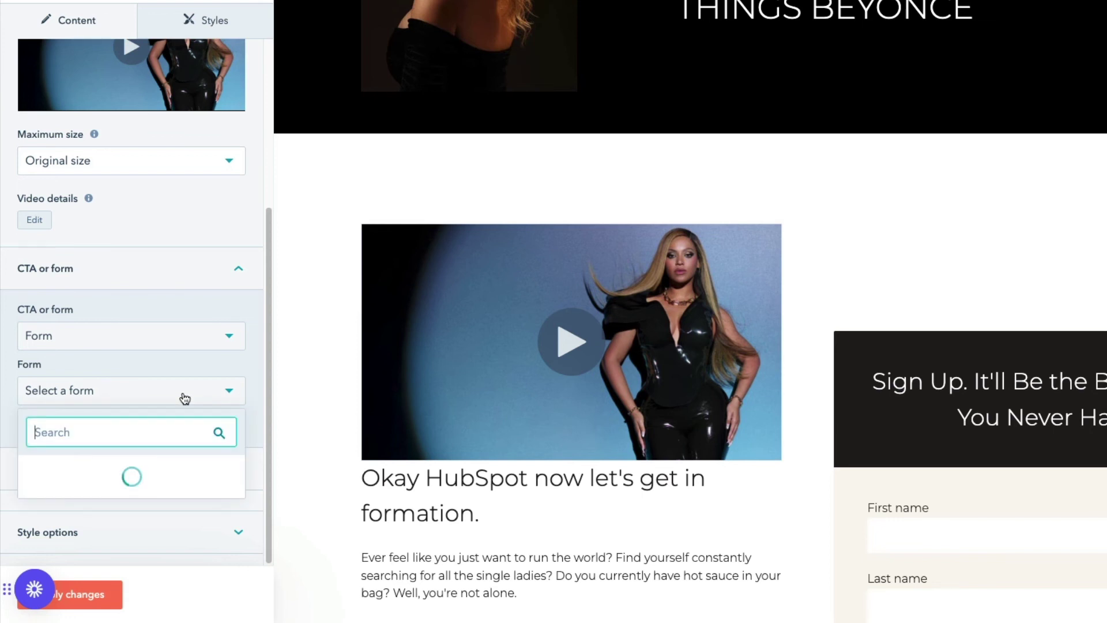
{"action": "left_click", "coordinate": [188, 474]}
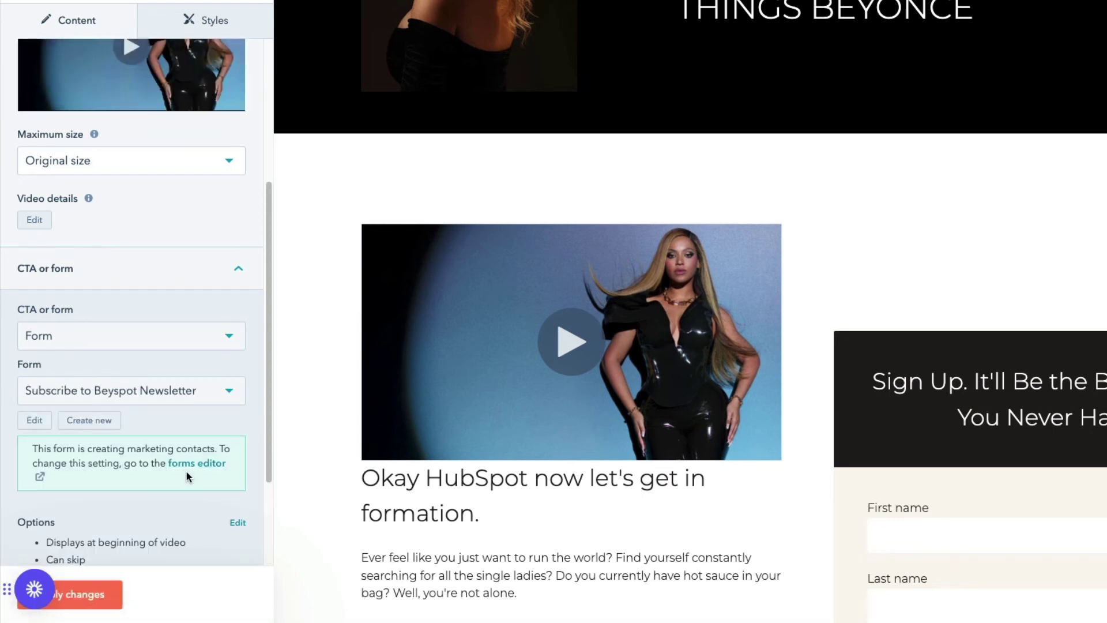
{"action": "scroll", "coordinate": [253, 487], "scroll_direction": "down", "scroll_amount": 3}
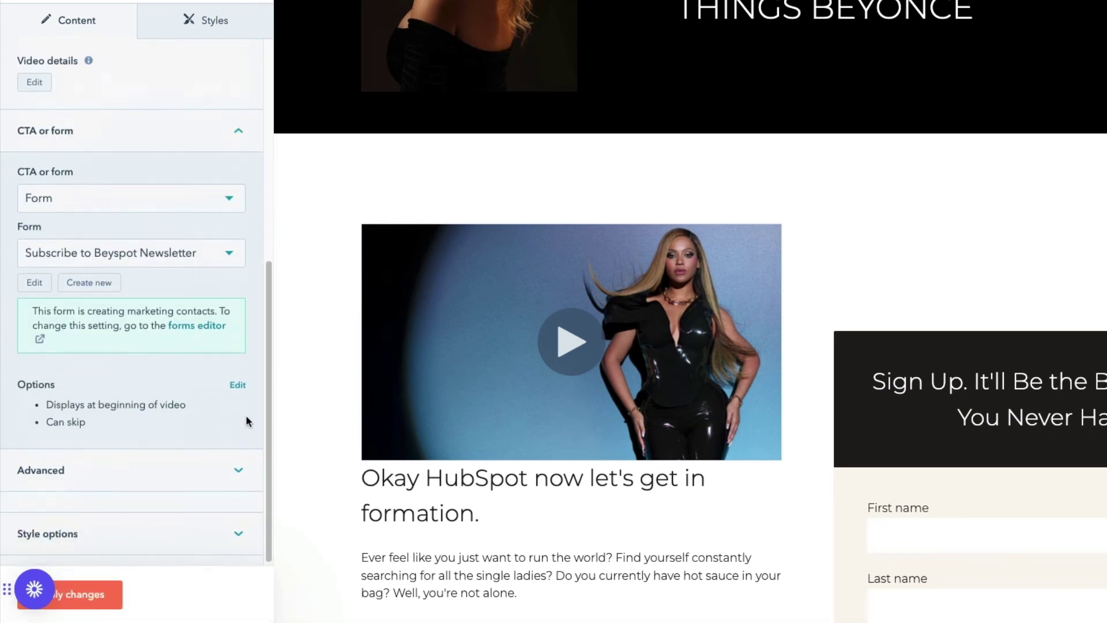
{"action": "left_click", "coordinate": [237, 387]}
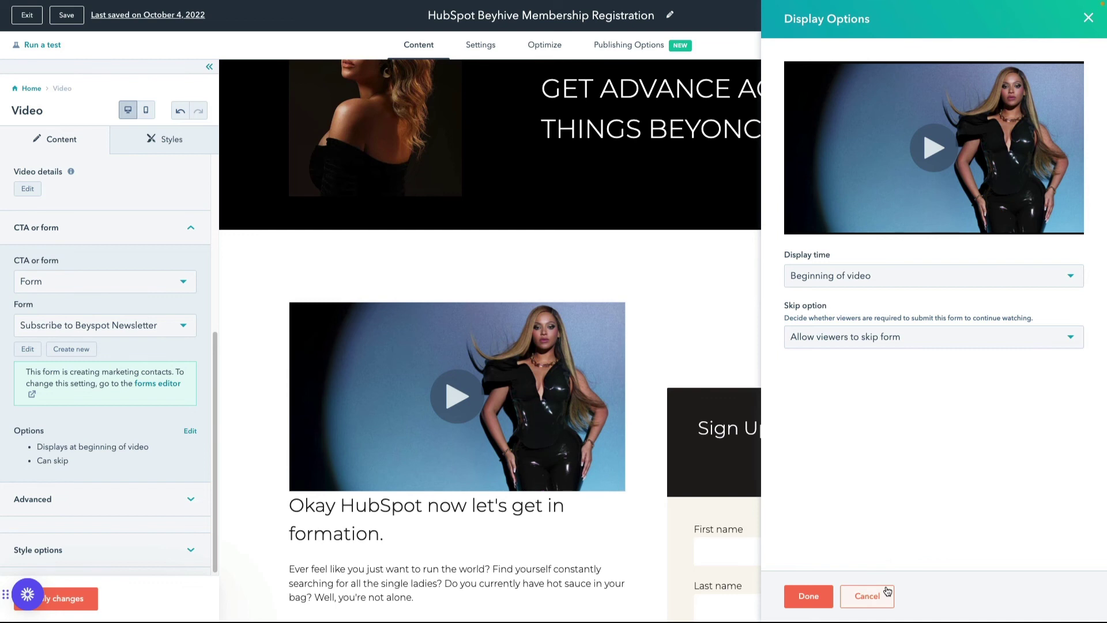
{"action": "left_click", "coordinate": [868, 596]}
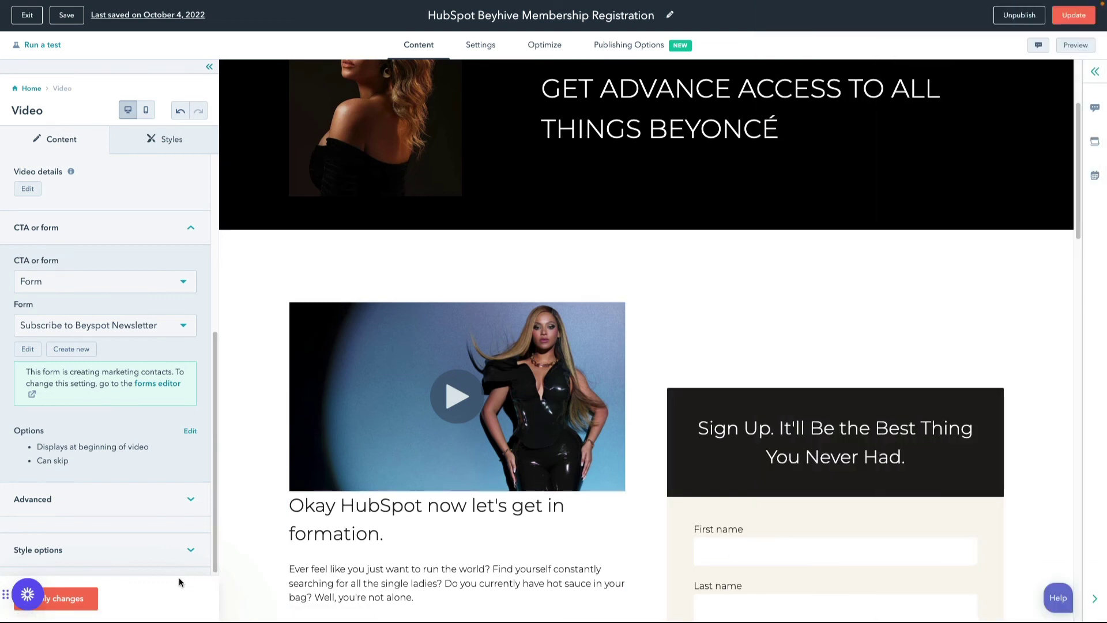